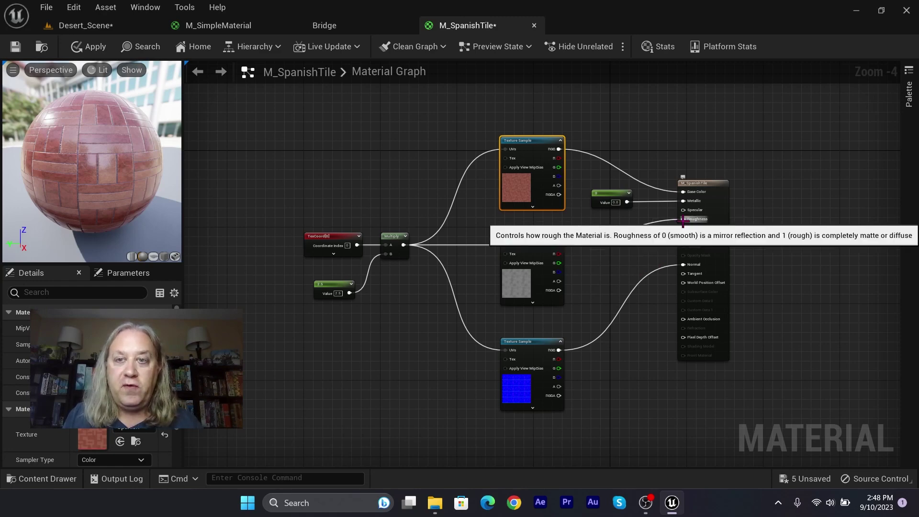
# - Insert a copy of the UV Multiply node and its constant between the grey roughness texture and the material's Roughness input
pyautogui.moveTo(683, 220); pyautogui.dragTo(683, 220)
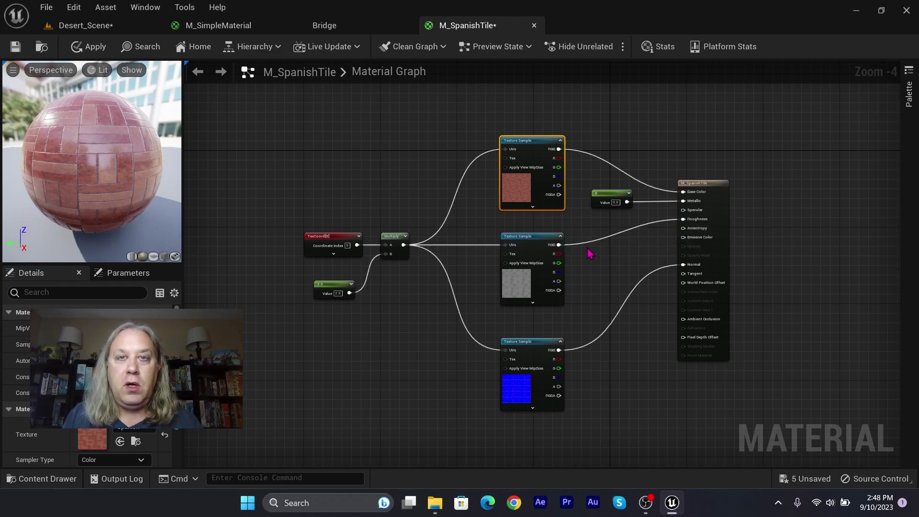
pyautogui.keyDown('alt'); pyautogui.click(683, 219); pyautogui.keyUp('alt')
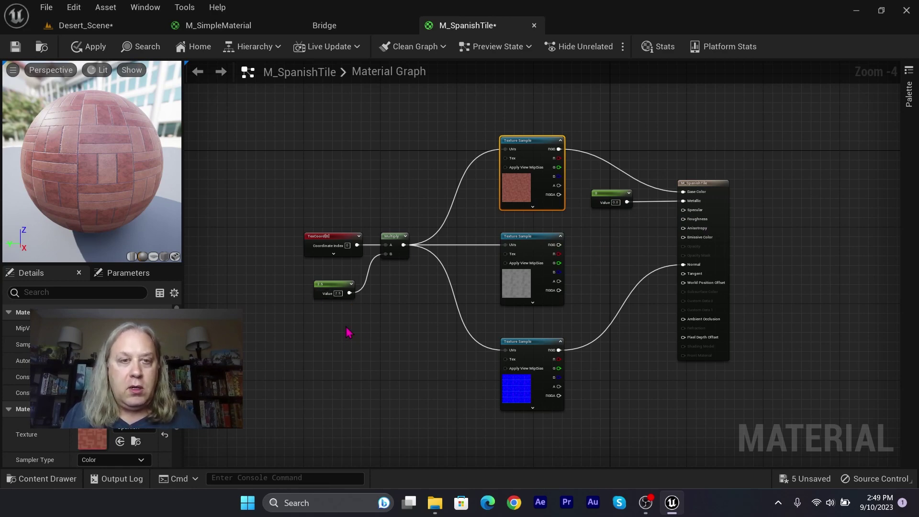
pyautogui.click(351, 284)
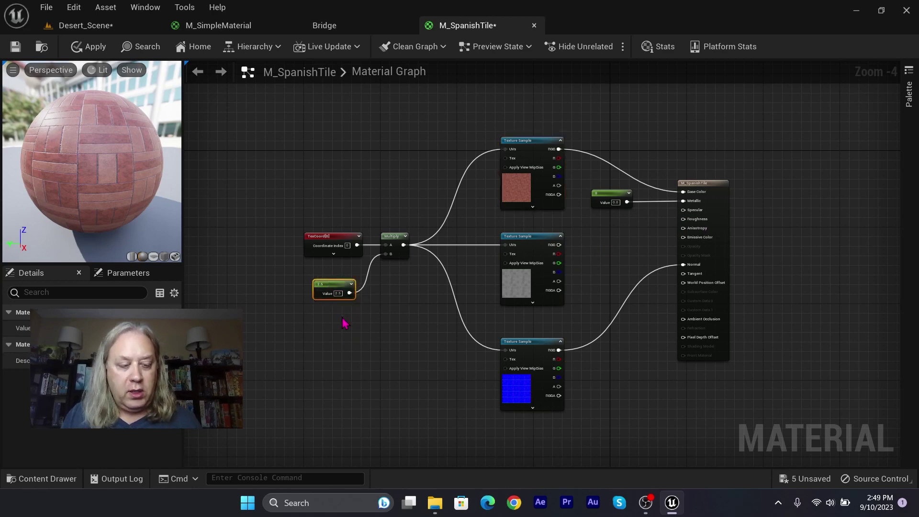
pyautogui.keyDown('shift'); pyautogui.click(390, 234); pyautogui.keyUp('shift')
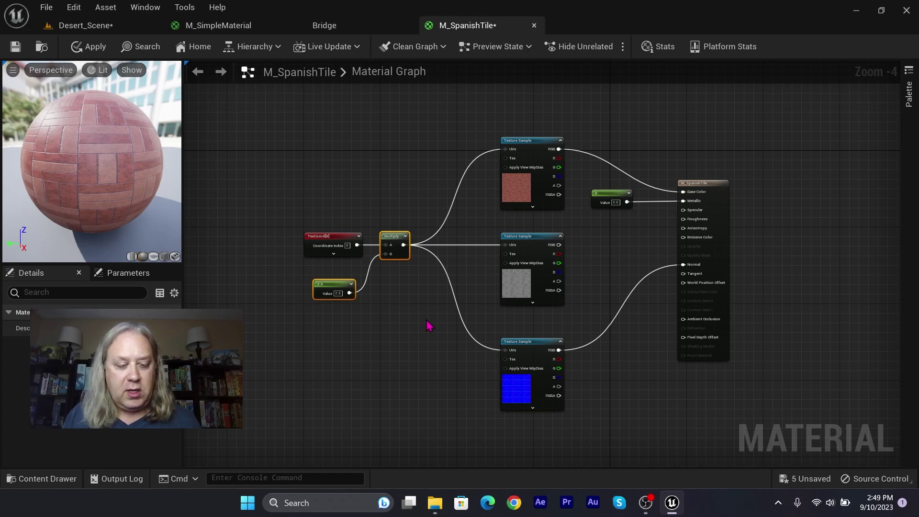
pyautogui.hotkey('ctrl', 'v')
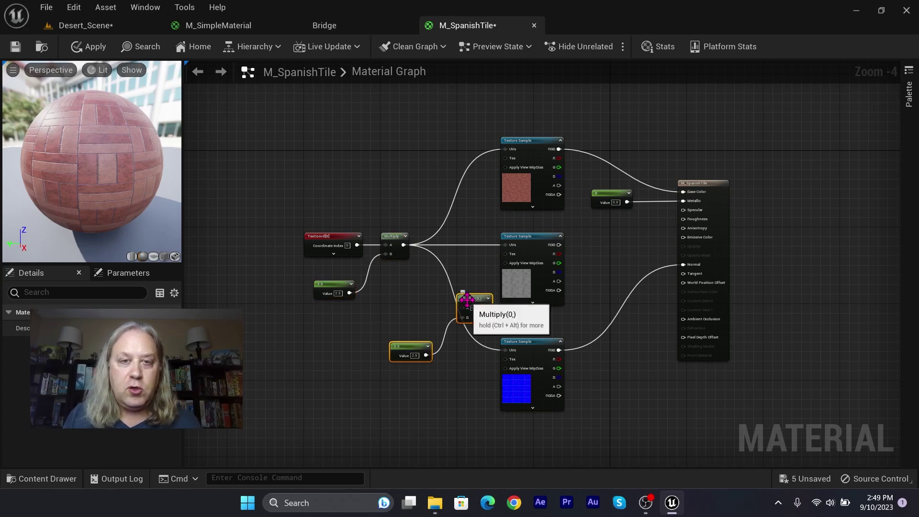
pyautogui.moveTo(467, 301); pyautogui.dragTo(644, 228)
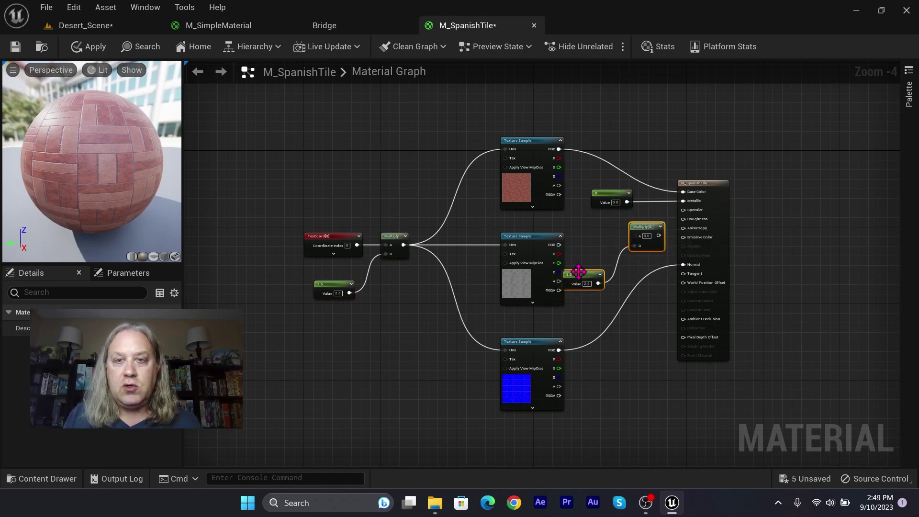
pyautogui.click(587, 276)
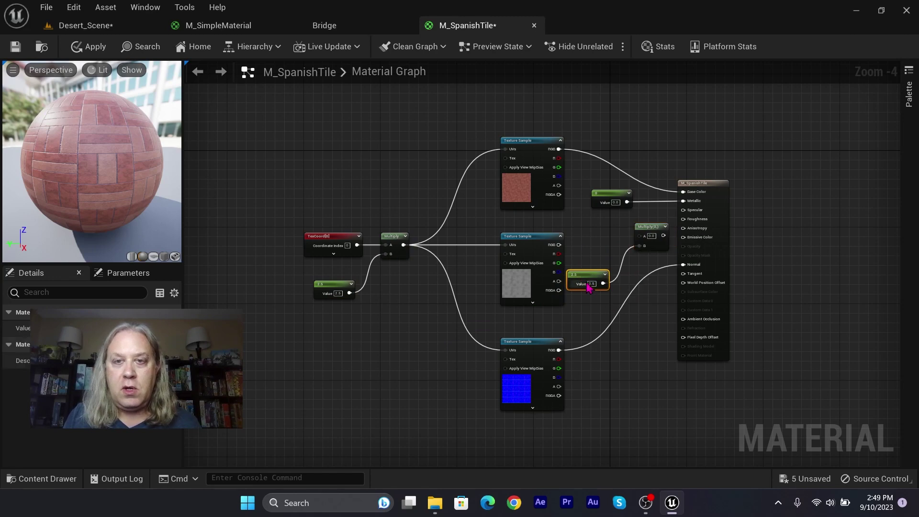
pyautogui.moveTo(587, 277); pyautogui.dragTo(597, 262)
pyautogui.moveTo(646, 224); pyautogui.dragTo(635, 224)
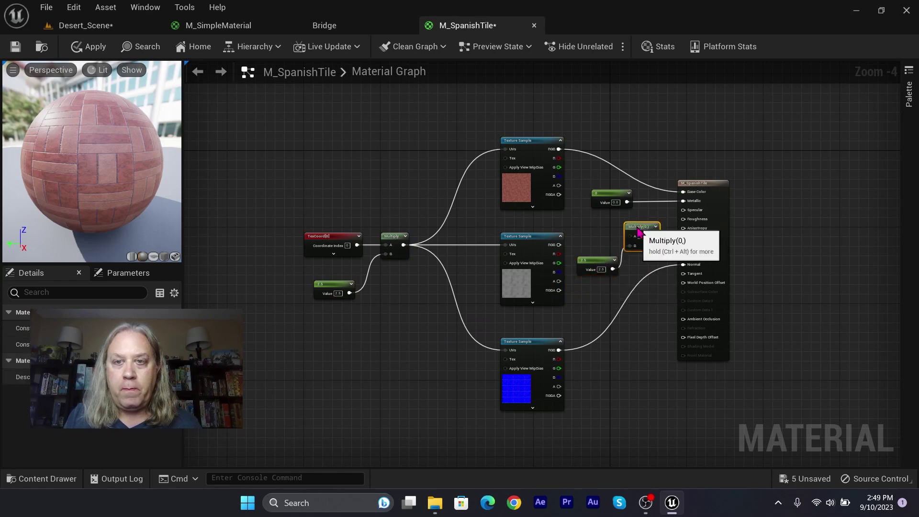
pyautogui.moveTo(559, 245); pyautogui.dragTo(683, 219)
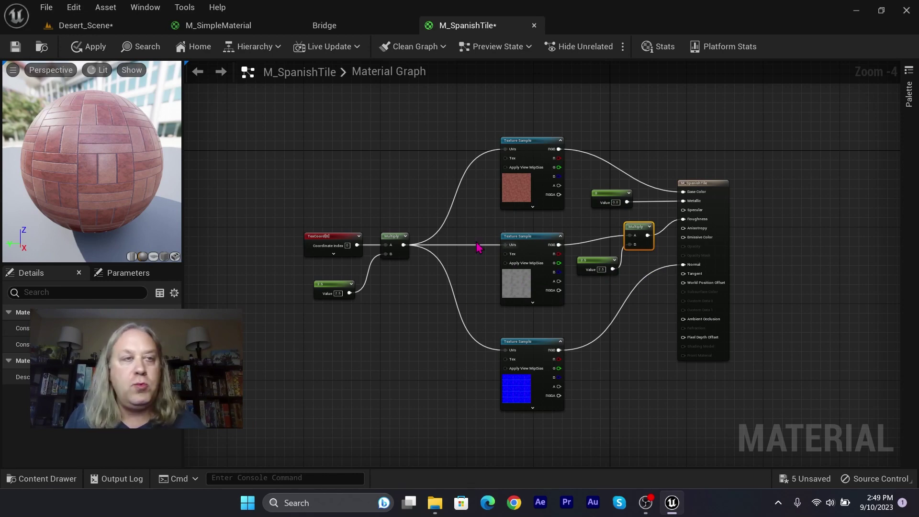
# - Apply the material changes and check the tile floor in the Desert_Scene level before returning to M_SpanishTile
pyautogui.click(91, 47)
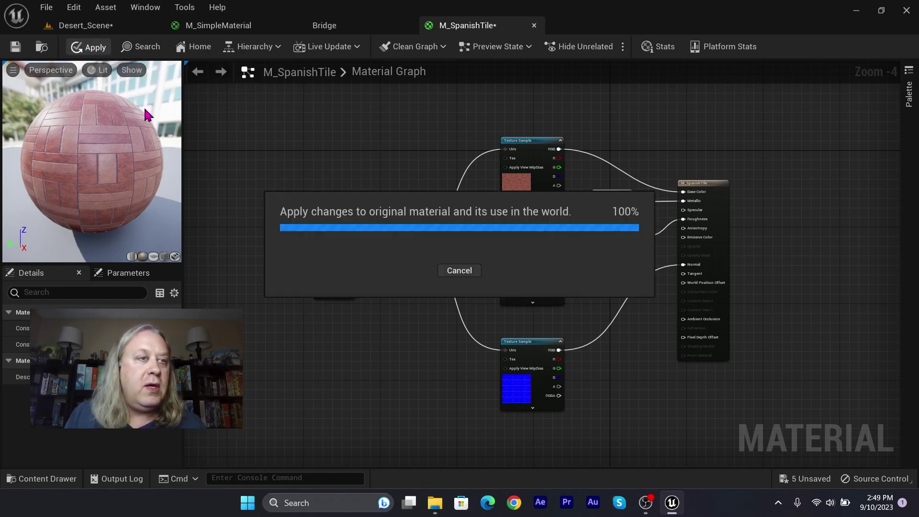
pyautogui.click(91, 25)
pyautogui.moveTo(367, 263); pyautogui.dragTo(406, 144, button='right')
pyautogui.click(474, 27)
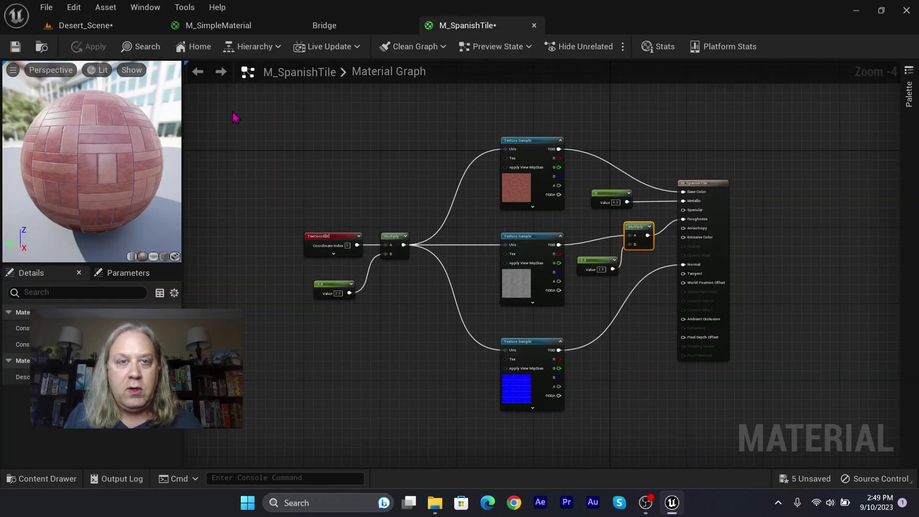
# - Spread out the graph by moving the texture and UV nodes, the roughness Multiply pair and the Metallic constant away from the result node
pyautogui.moveTo(261, 94); pyautogui.dragTo(532, 423)
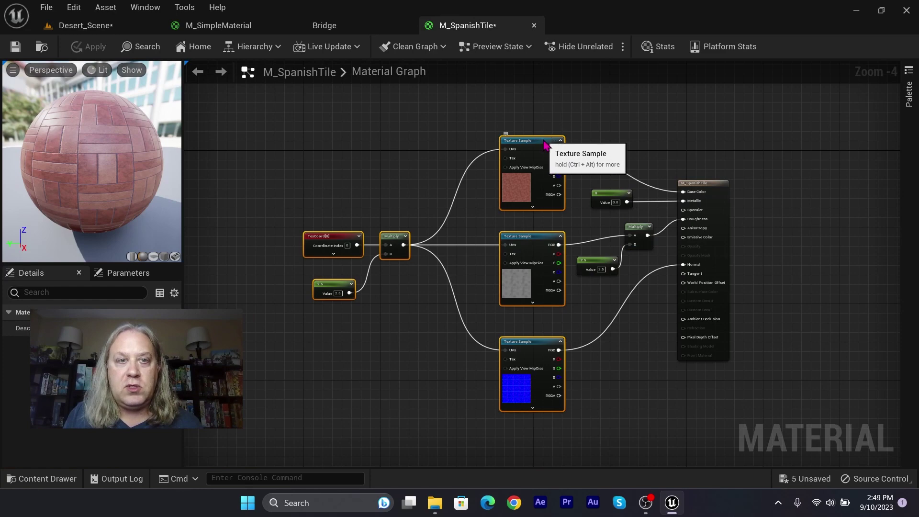
pyautogui.moveTo(545, 143); pyautogui.dragTo(476, 129)
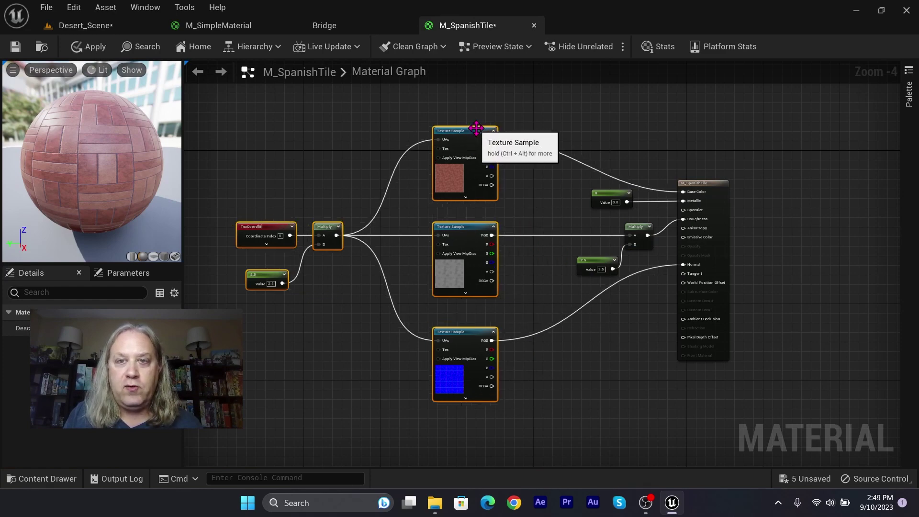
pyautogui.click(593, 261)
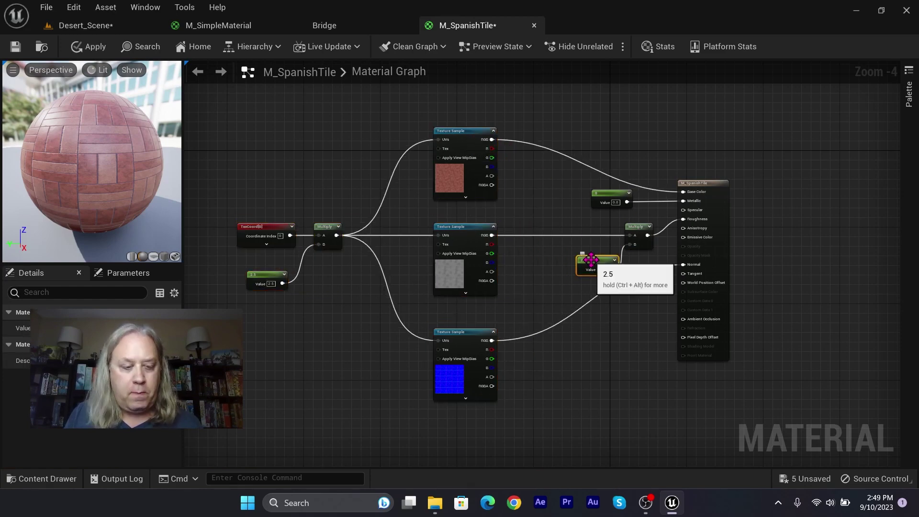
pyautogui.keyDown('shift'); pyautogui.click(641, 228); pyautogui.keyUp('shift')
pyautogui.moveTo(640, 228); pyautogui.dragTo(592, 228)
pyautogui.moveTo(610, 194); pyautogui.dragTo(563, 194)
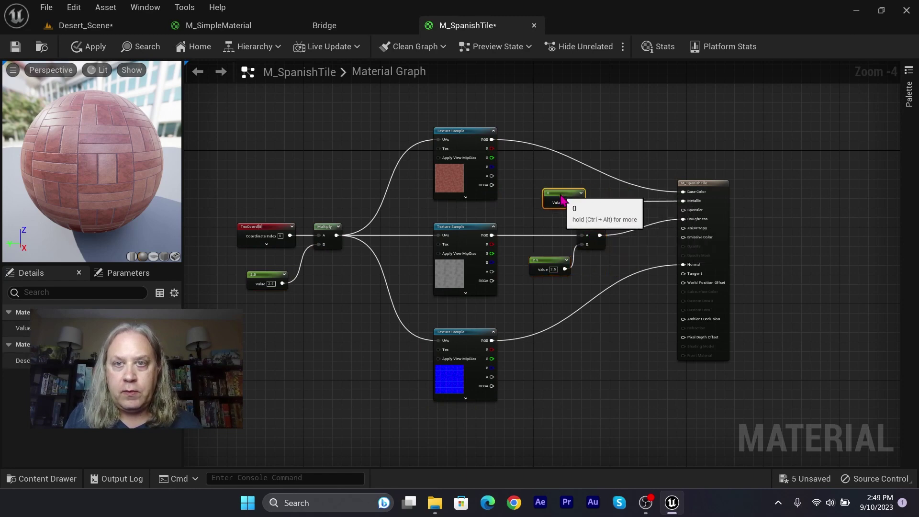
pyautogui.click(612, 359)
# - Add a three-value color constant above the base color texture and set it to white (1.0, 1.0, 1.0)
pyautogui.moveTo(516, 184); pyautogui.dragTo(537, 243, button='right')
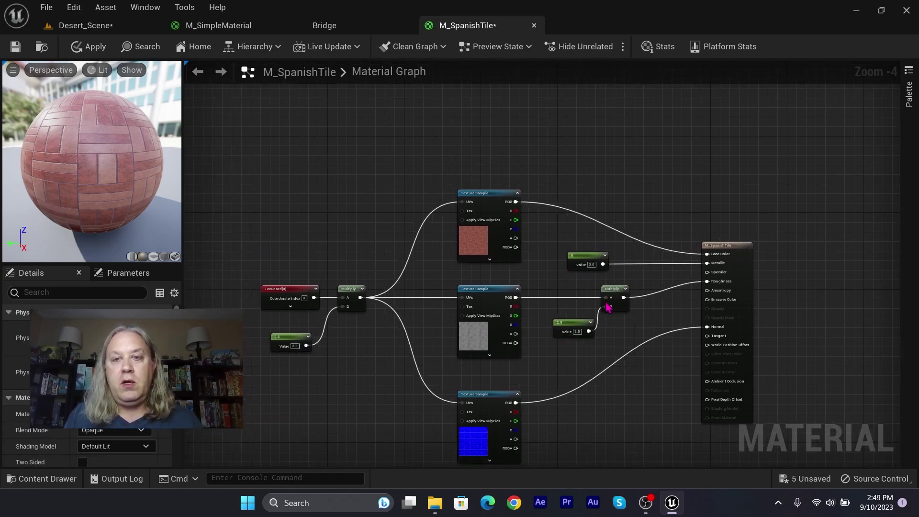
pyautogui.click(471, 104)
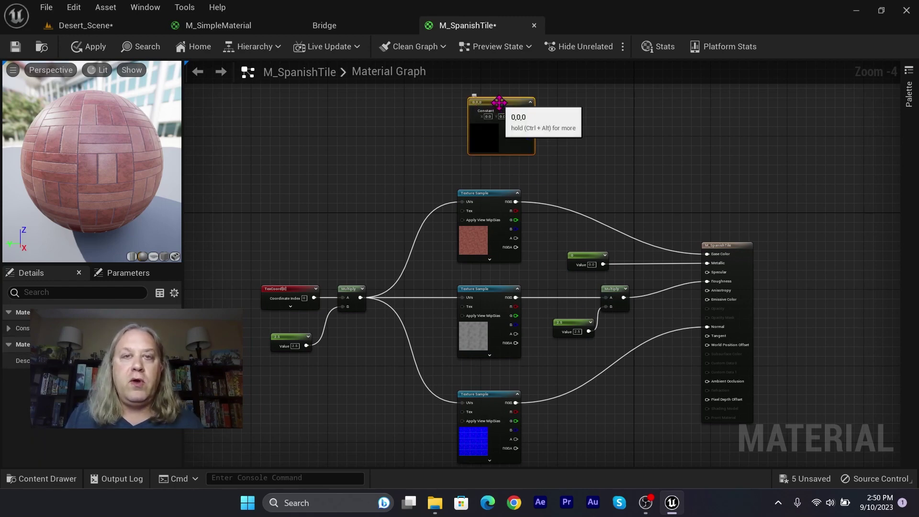
pyautogui.moveTo(488, 106); pyautogui.dragTo(488, 126)
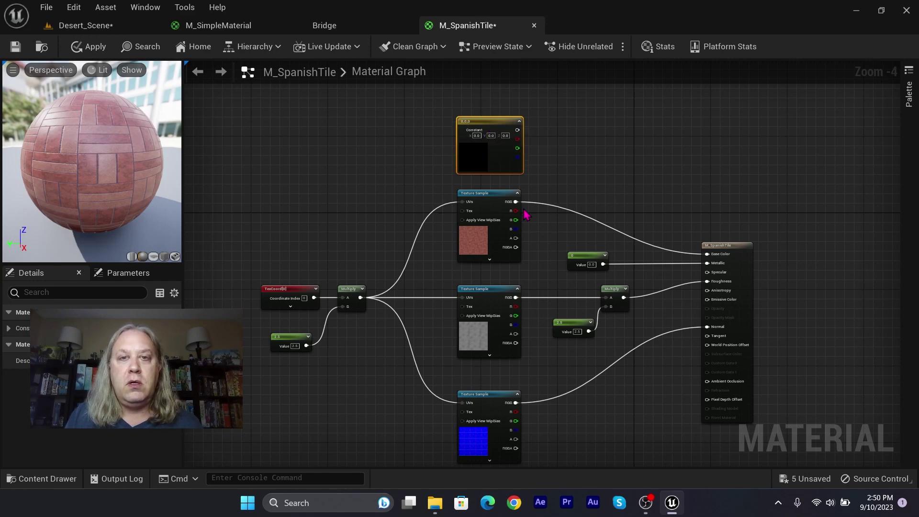
pyautogui.moveTo(493, 127); pyautogui.dragTo(493, 122)
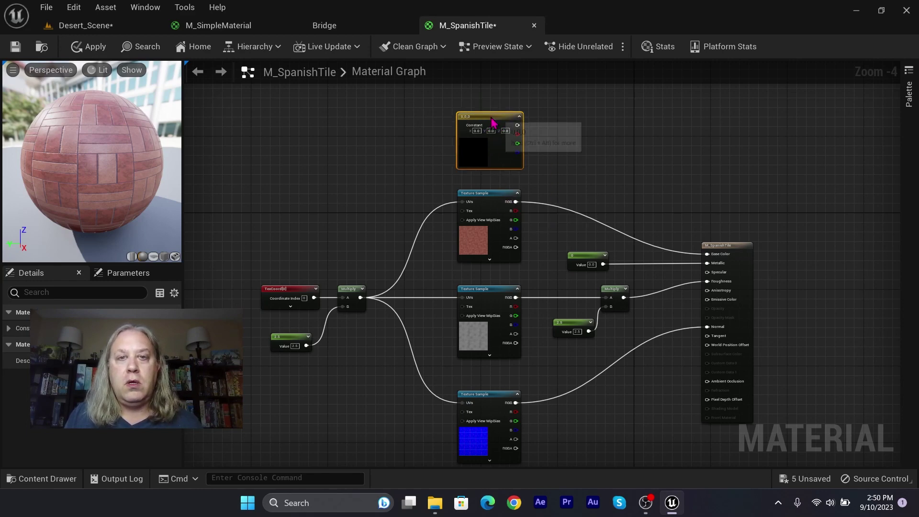
pyautogui.doubleClick(481, 148)
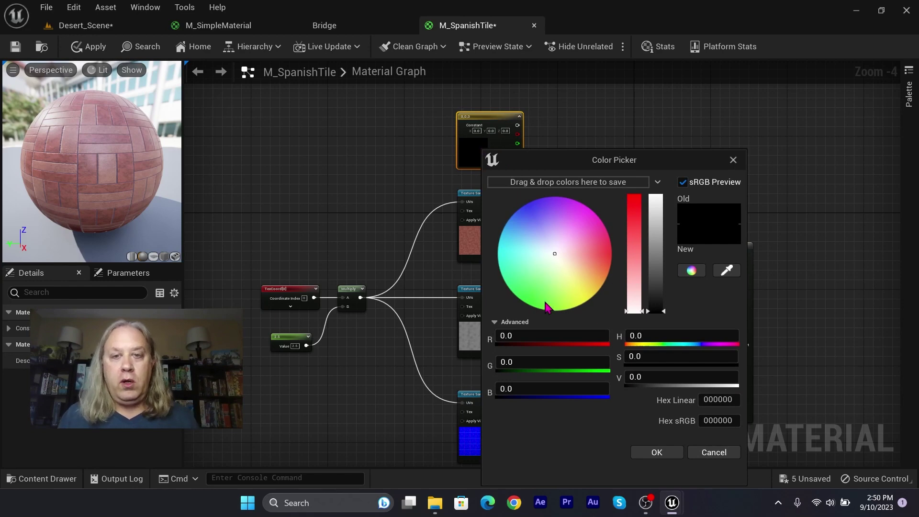
pyautogui.moveTo(663, 310); pyautogui.dragTo(668, 141)
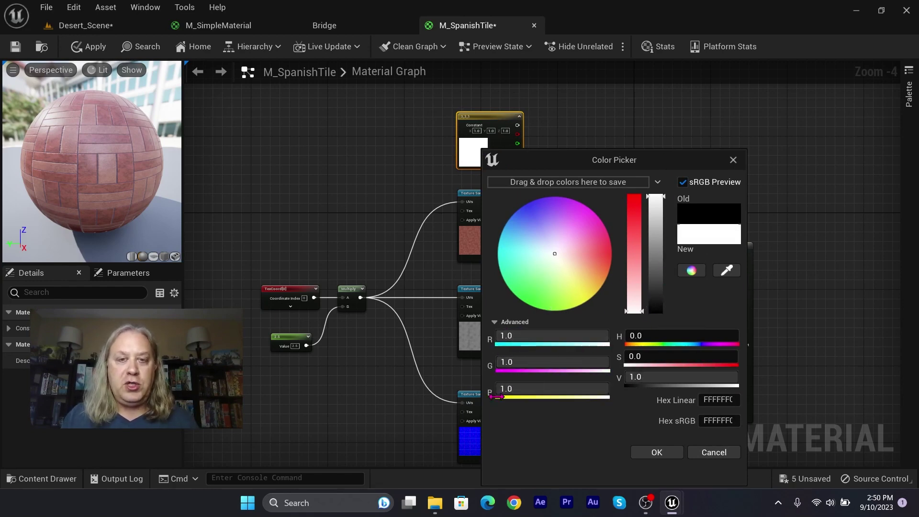
pyautogui.click(667, 455)
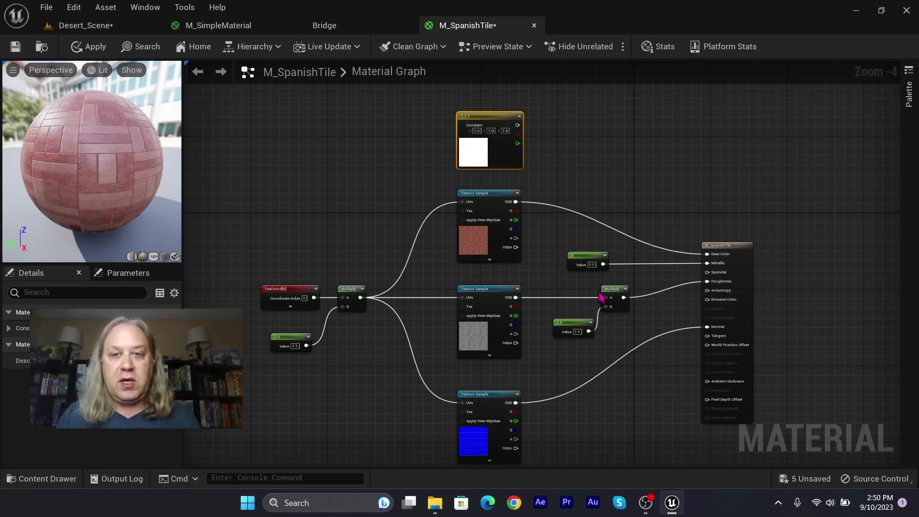
# - Duplicate the roughness Multiply node beside the white color constant and remove the single-value constant copied with it
pyautogui.click(579, 325)
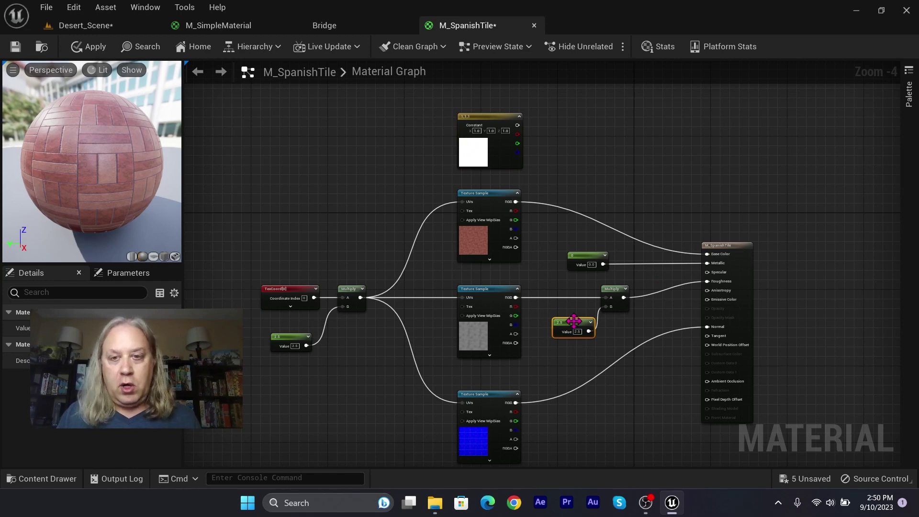
pyautogui.keyDown('shift'); pyautogui.click(611, 289); pyautogui.keyUp('shift')
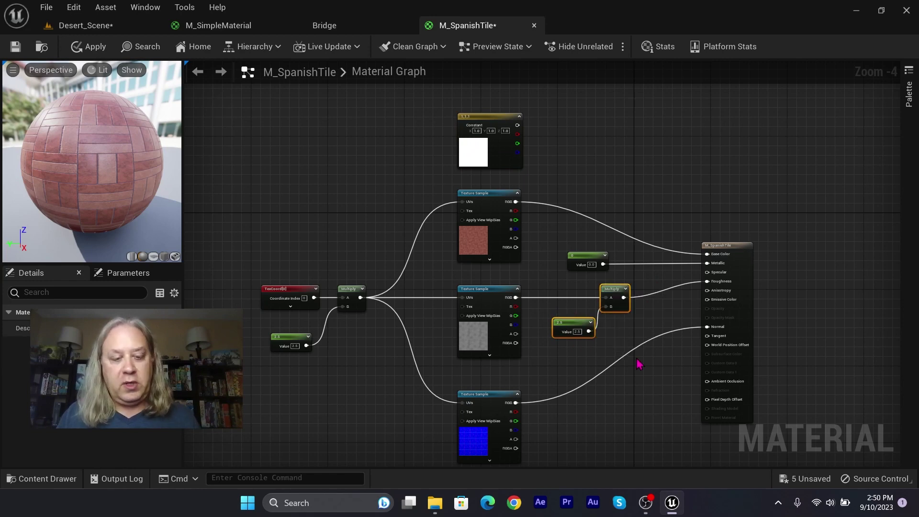
pyautogui.hotkey('ctrl', 'c')
pyautogui.hotkey('ctrl', 'v')
pyautogui.moveTo(662, 349); pyautogui.dragTo(608, 145)
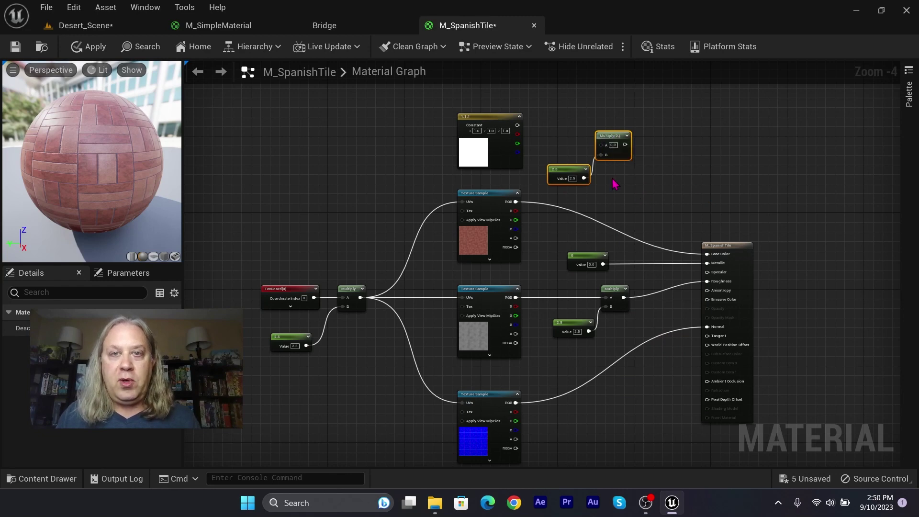
pyautogui.click(567, 176)
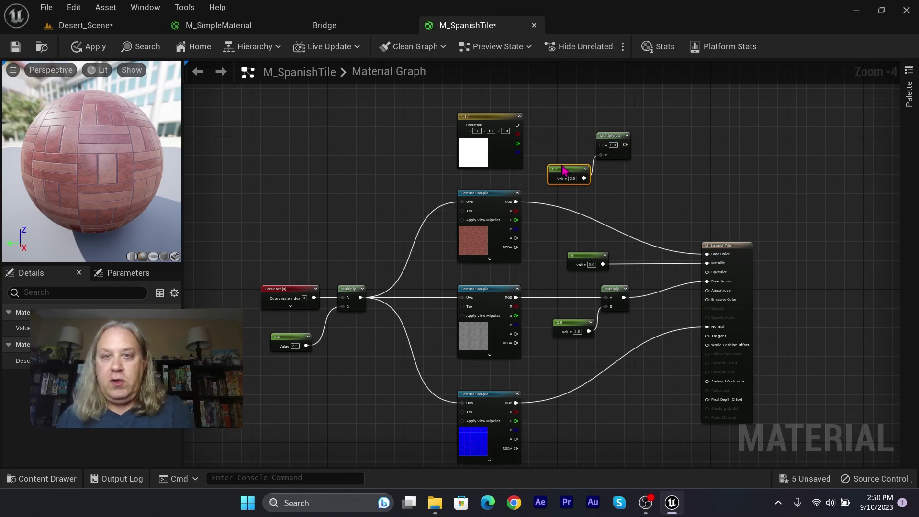
pyautogui.press('Delete')
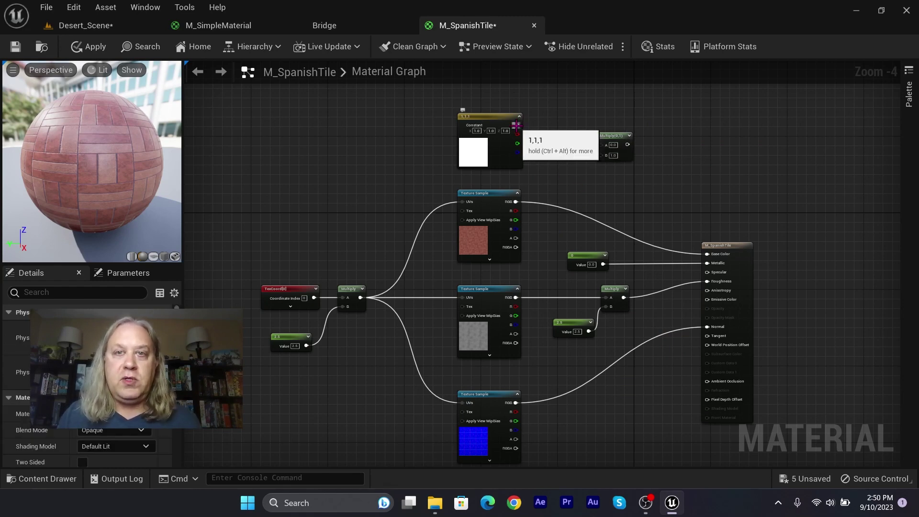
# - Multiply the white color constant with the red tile texture, feed the result into Base Color, and align the Multiply node with the texture
pyautogui.moveTo(518, 125); pyautogui.dragTo(605, 152)
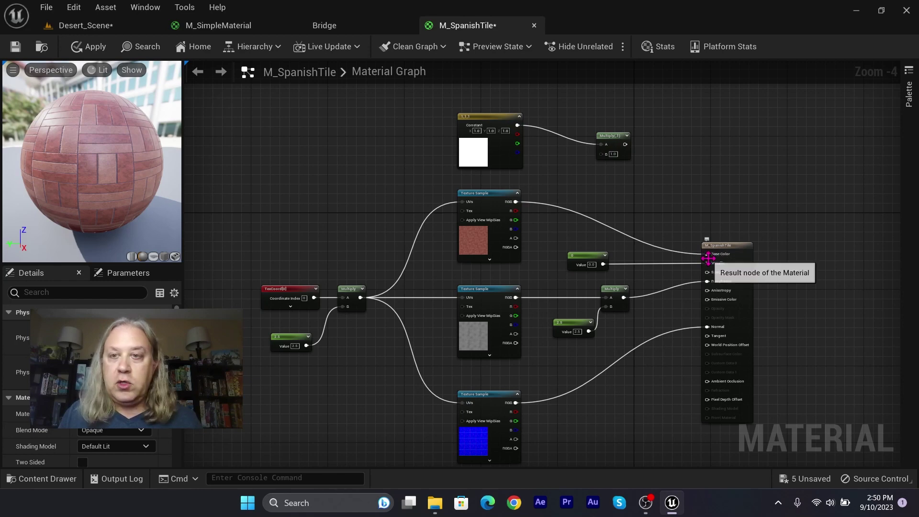
pyautogui.moveTo(706, 253)
pyautogui.keyDown('ctrl'); pyautogui.mouseDown()
pyautogui.moveTo(661, 242)
pyautogui.moveTo(574, 174)
pyautogui.moveTo(603, 154)
pyautogui.moveTo(679, 180)
pyautogui.moveTo(717, 262)
pyautogui.mouseUp(); pyautogui.keyUp('ctrl')
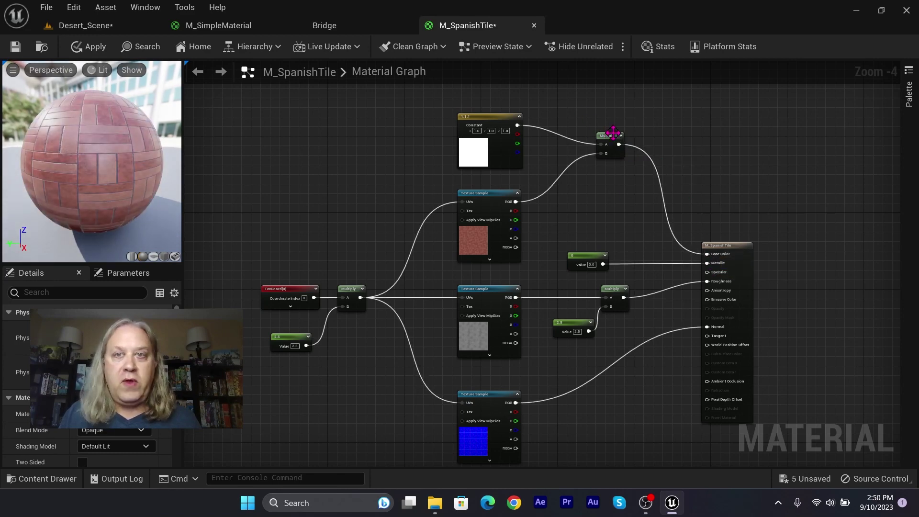
pyautogui.moveTo(613, 132); pyautogui.dragTo(613, 189)
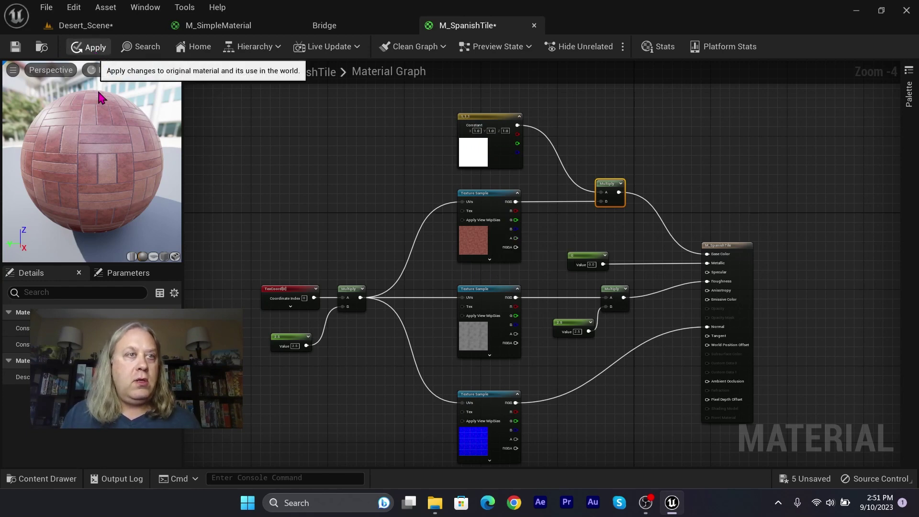
# - Apply the base color tint setup and view the floor in Desert_Scene, then return to the M_SpanishTile graph
pyautogui.click(92, 47)
pyautogui.click(103, 30)
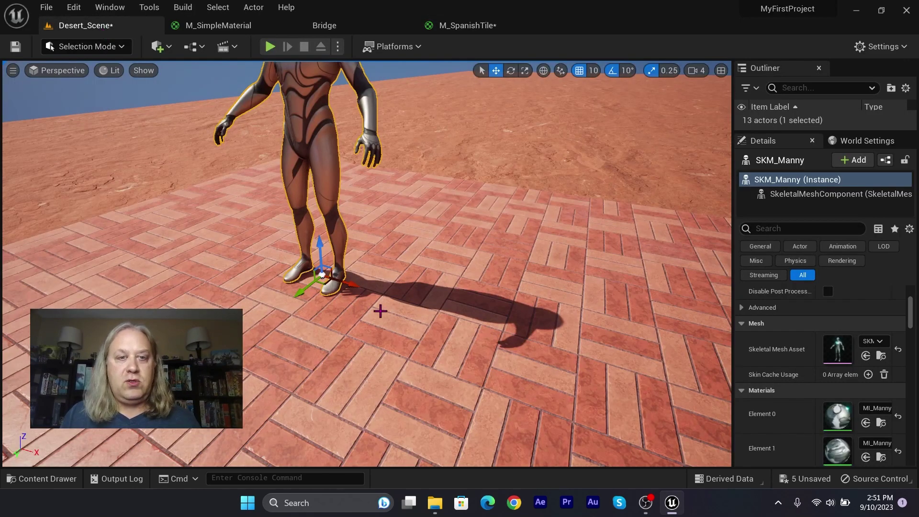
pyautogui.click(467, 25)
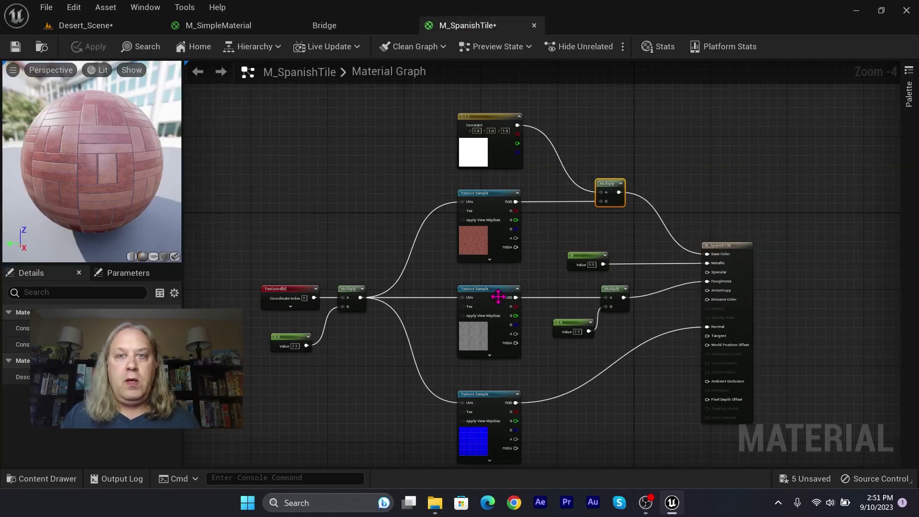
# - Change the color constant to a light green with R 0.462351, G 1.0 and B 0.457081
pyautogui.doubleClick(505, 147)
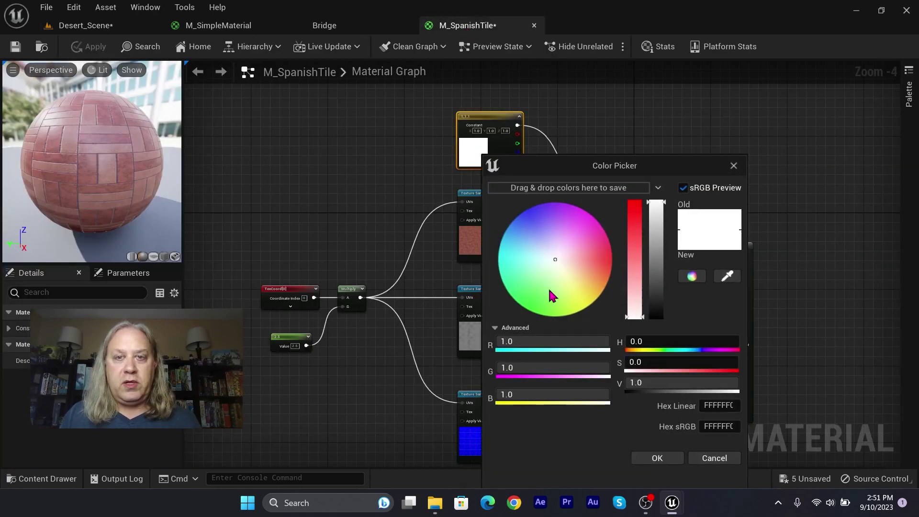
pyautogui.moveTo(556, 258); pyautogui.dragTo(540, 286)
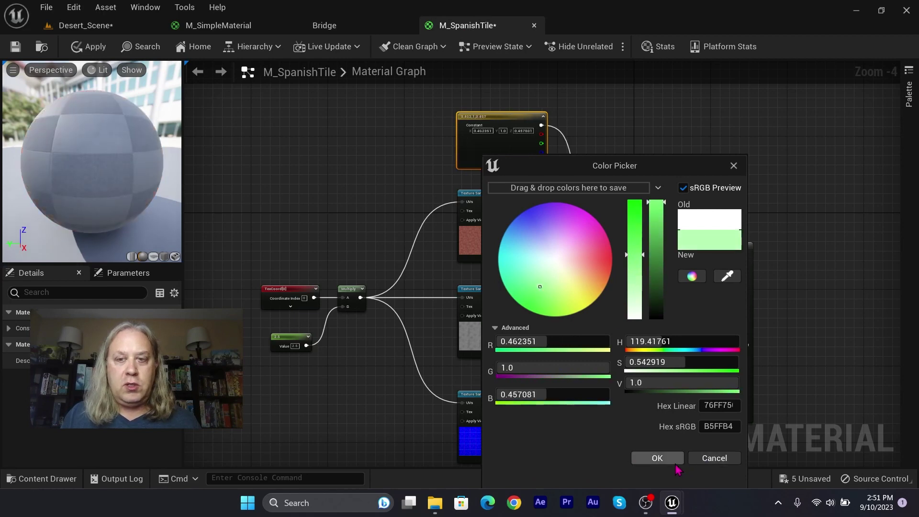
pyautogui.click(657, 458)
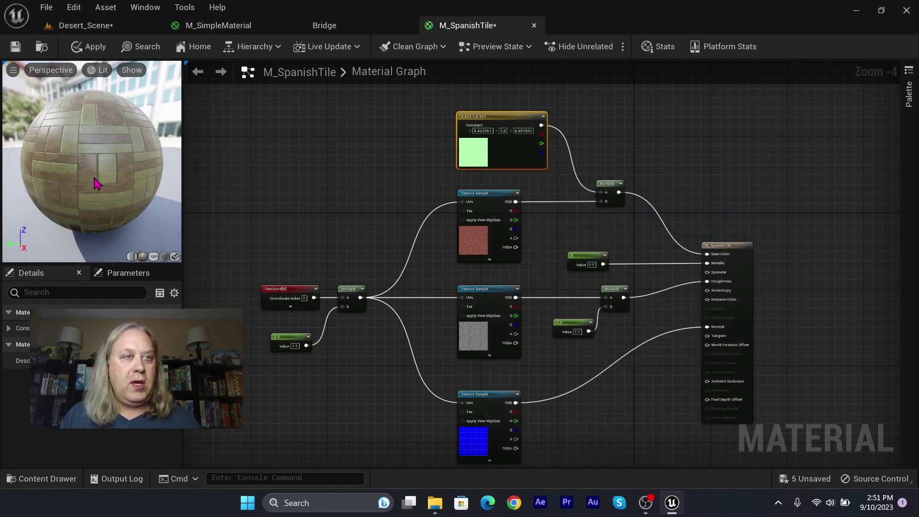
# - Apply the light green tint and view the floor in Desert_Scene, then return to the M_SpanishTile graph
pyautogui.click(89, 46)
pyautogui.click(86, 26)
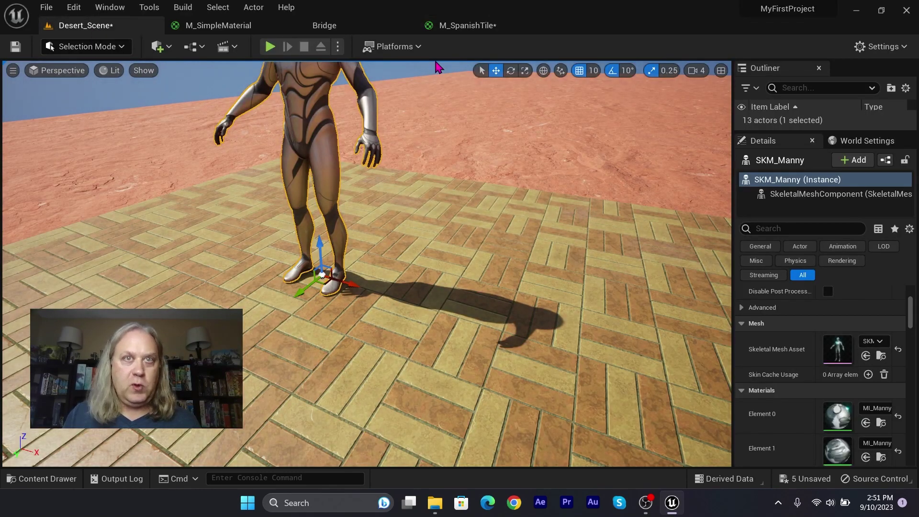
pyautogui.click(450, 25)
# - Set the color constant feeding the base color Multiply node to white by reducing its saturation to 0
pyautogui.doubleClick(473, 152)
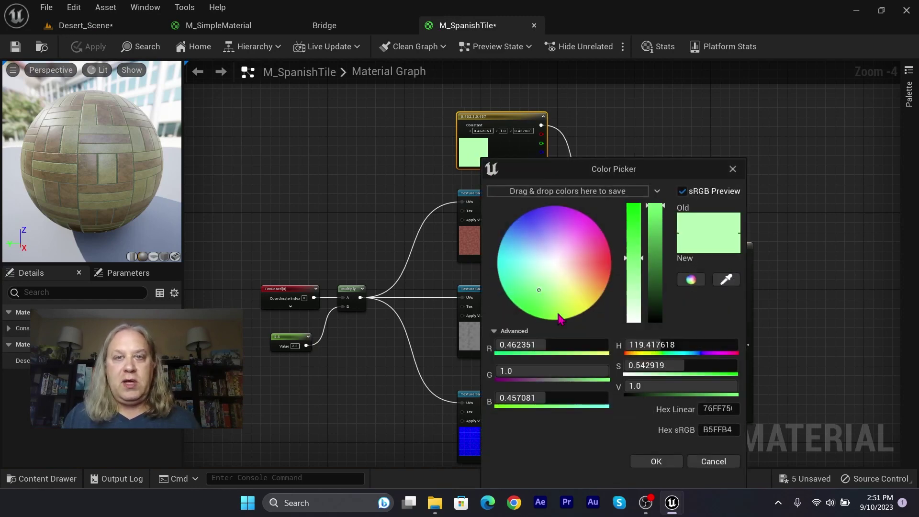
pyautogui.moveTo(634, 261); pyautogui.dragTo(636, 342)
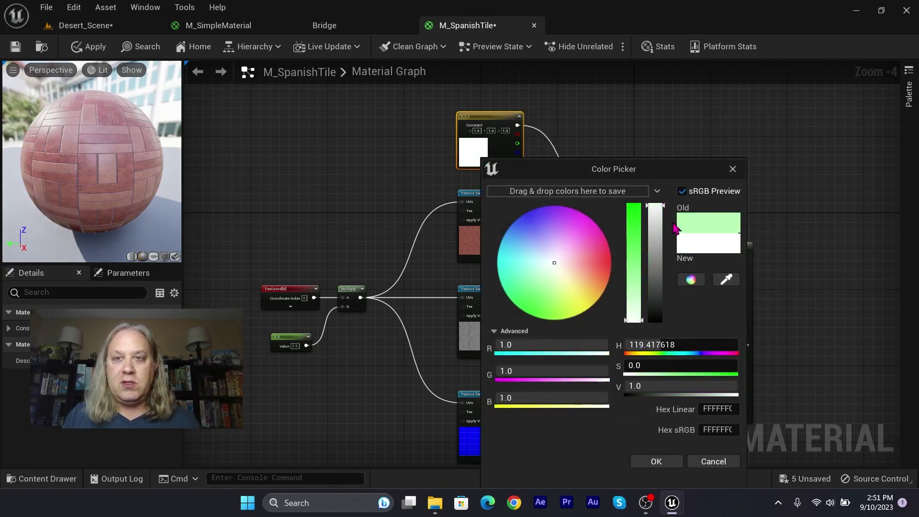
pyautogui.click(665, 461)
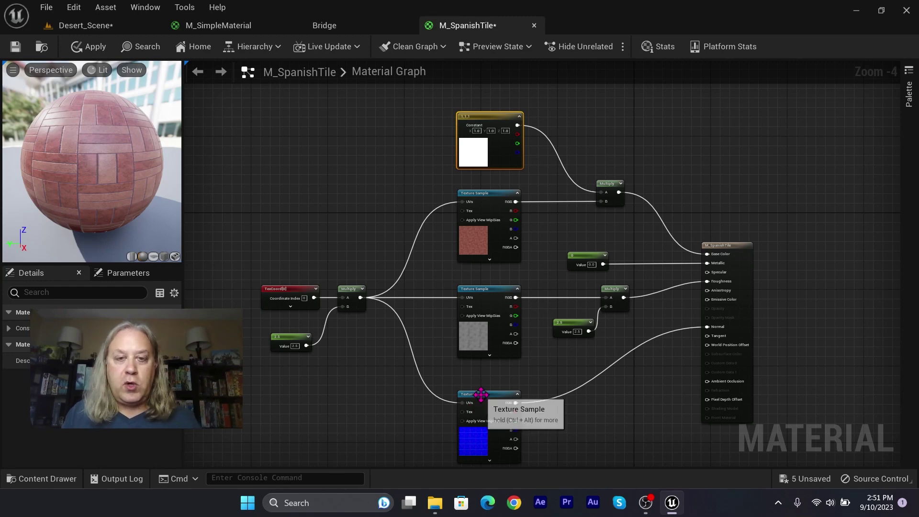
# - Add a FlattenNormal node between the blue normal map texture and the M_SpanishTile output node
pyautogui.moveTo(644, 417); pyautogui.dragTo(642, 414, button='right')
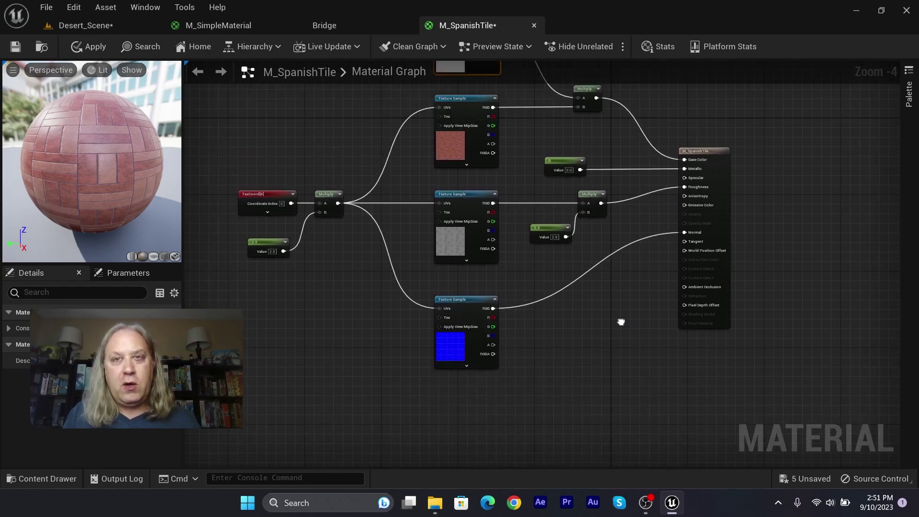
pyautogui.moveTo(621, 322); pyautogui.dragTo(627, 316, button='right')
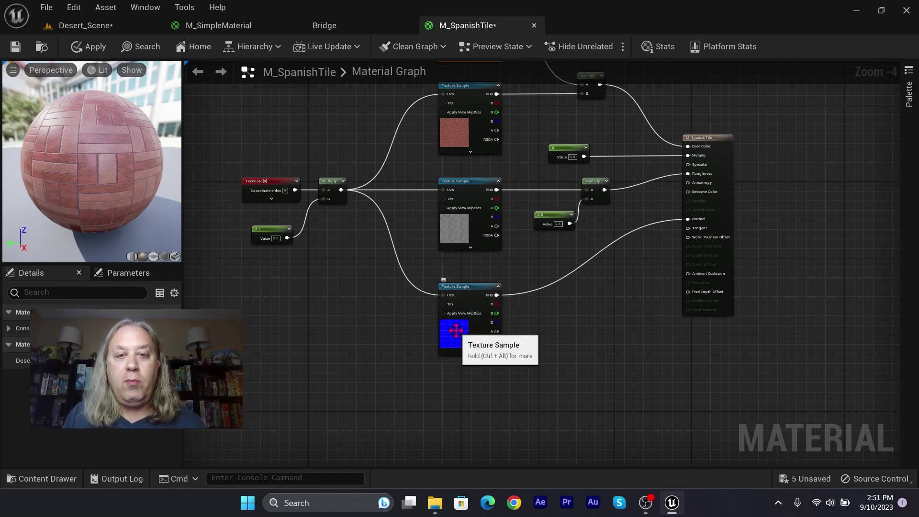
pyautogui.rightClick(563, 308)
pyautogui.write('fg')
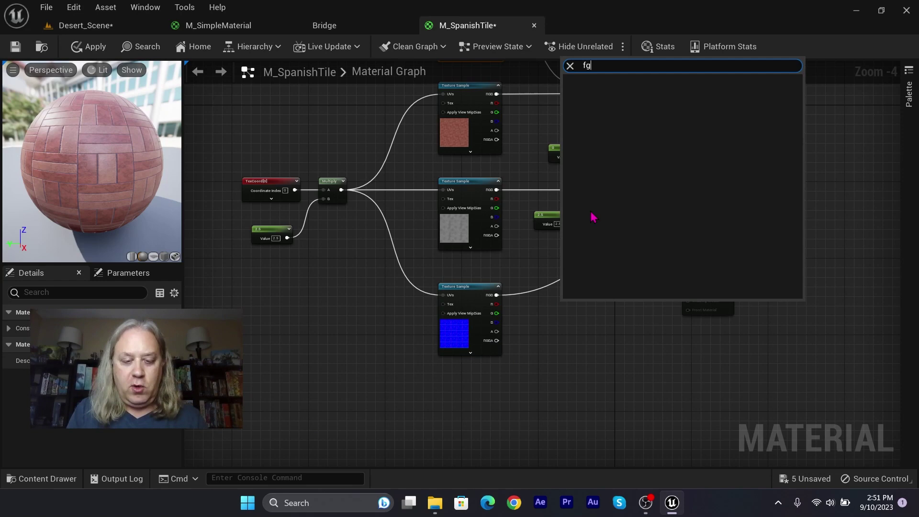
pyautogui.press('BackSpace')
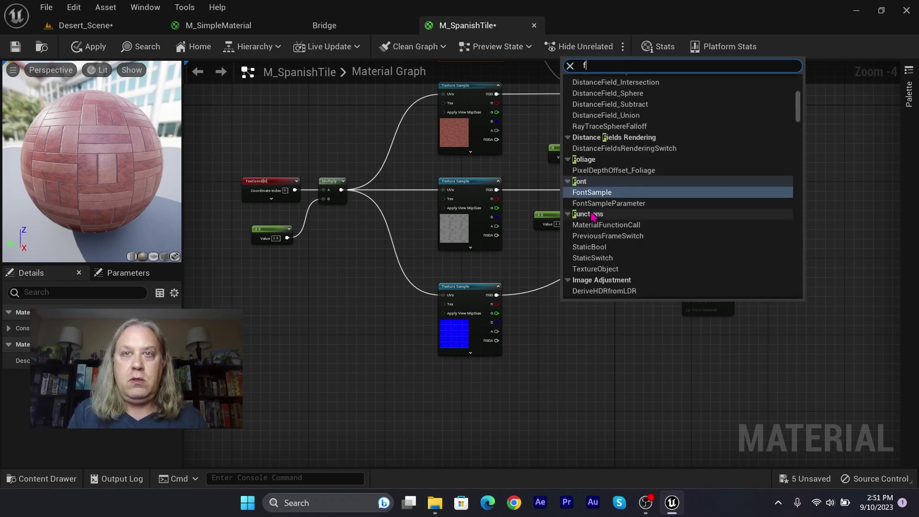
pyautogui.write('latee')
pyautogui.press('BackSpace')
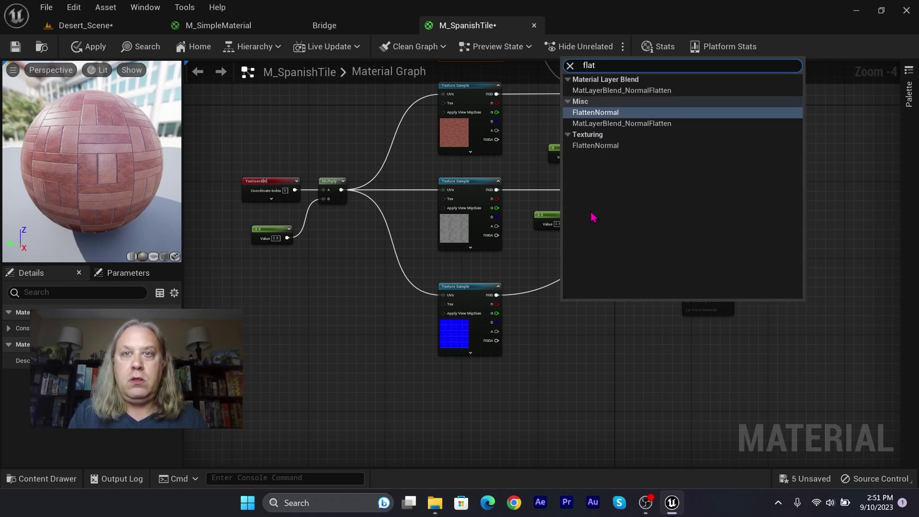
pyautogui.press('Return')
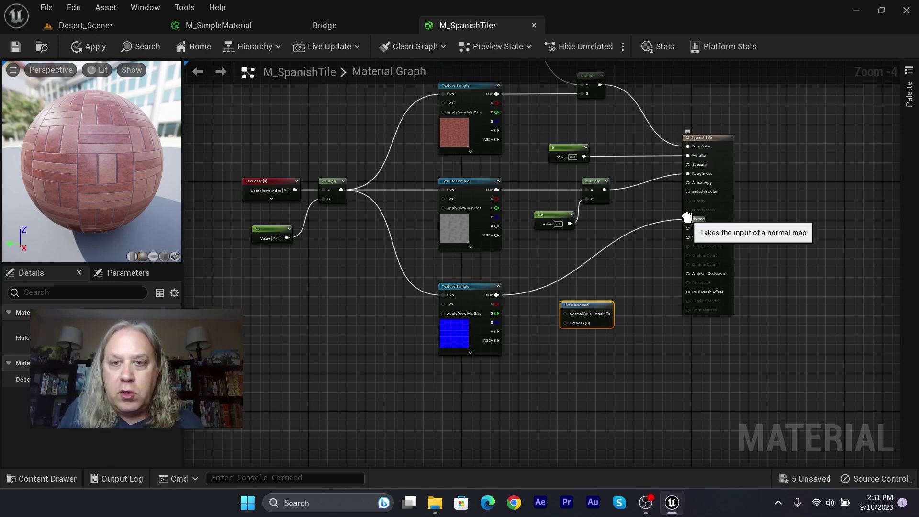
# - Route the normal texture through FlattenNormal into the material's Normal input, with a new single-value constant connected to Flatness
pyautogui.keyDown('ctrl'); pyautogui.moveTo(688, 219); pyautogui.dragTo(597, 276); pyautogui.keyUp('ctrl')
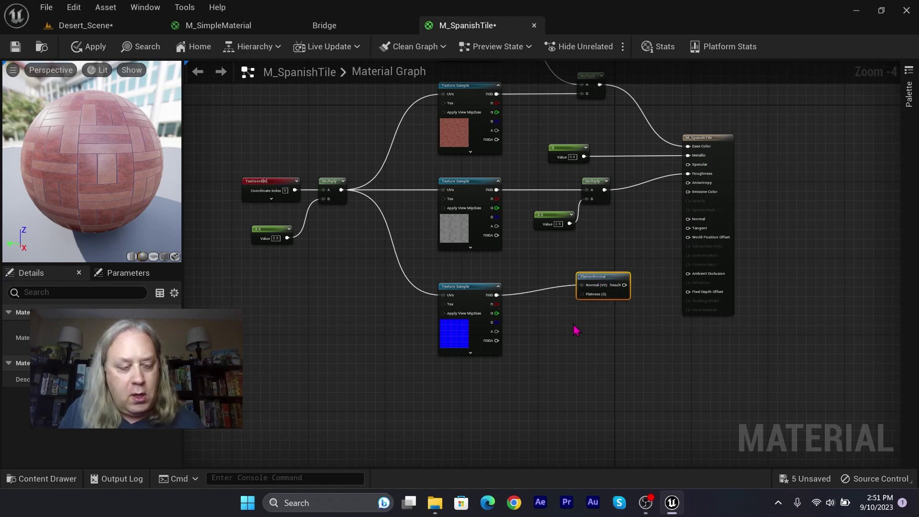
pyautogui.press('1')
pyautogui.click(537, 327)
pyautogui.moveTo(572, 336); pyautogui.dragTo(689, 219)
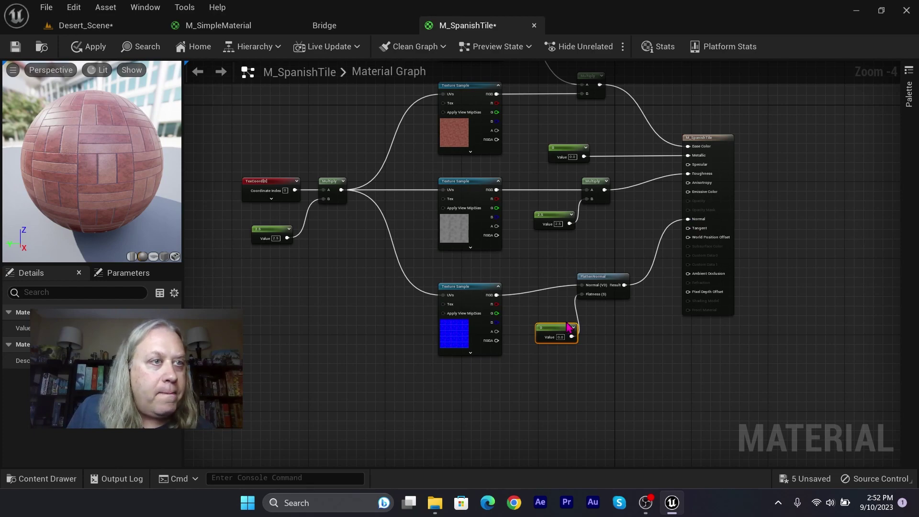
# - Apply the FlattenNormal setup and view the floor in Desert_Scene, then return to the M_SpanishTile graph
pyautogui.click(88, 47)
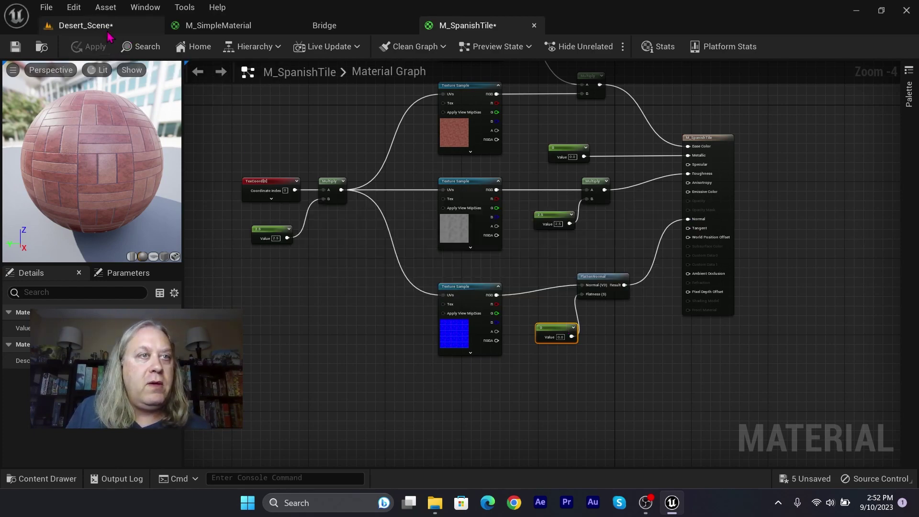
pyautogui.click(86, 25)
pyautogui.moveTo(185, 168); pyautogui.dragTo(194, 163, button='right')
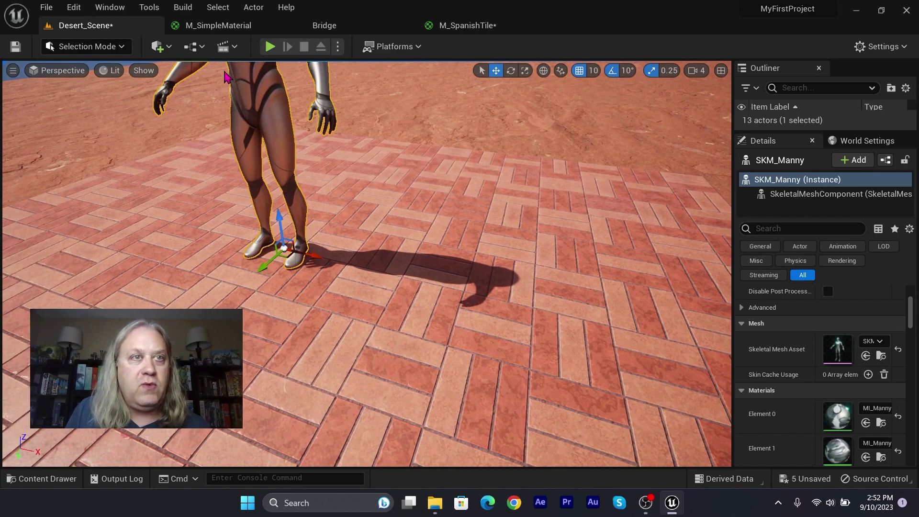
pyautogui.click(467, 25)
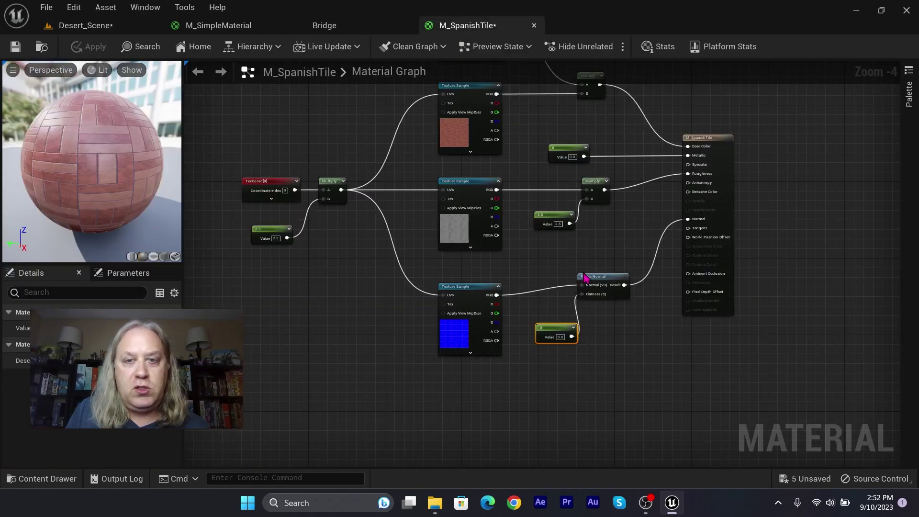
# - Set the constant feeding the Flatness input to -1
pyautogui.doubleClick(560, 337)
pyautogui.write('1')
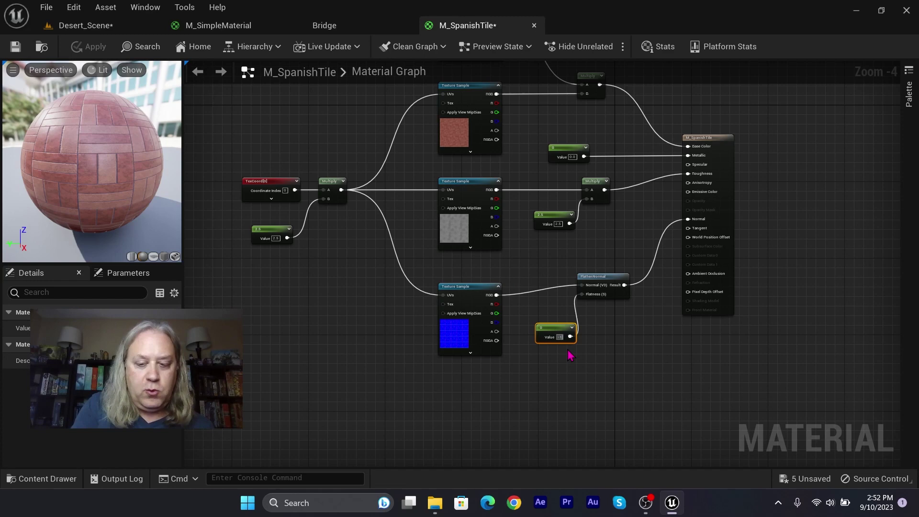
pyautogui.press('Return')
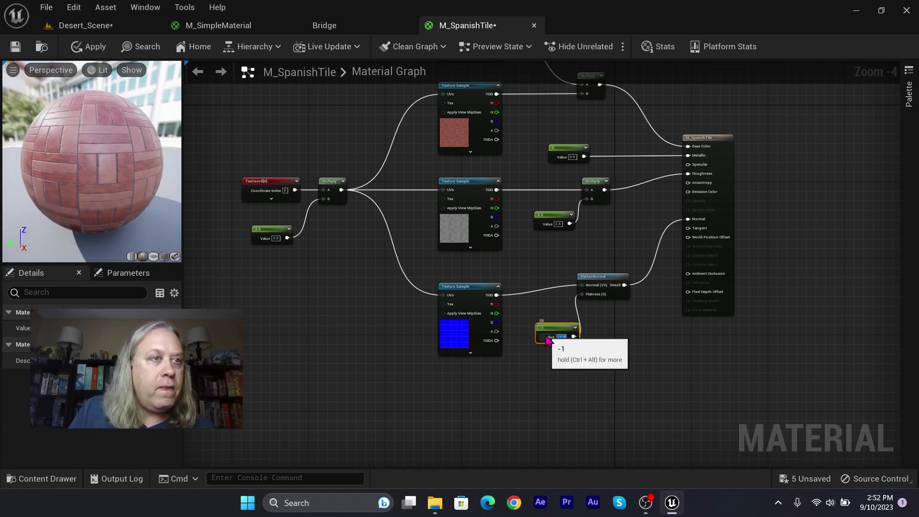
# - Apply the -1 flatness value and examine the tile relief in Desert_Scene, then go back to the M_SpanishTile graph
pyautogui.click(94, 46)
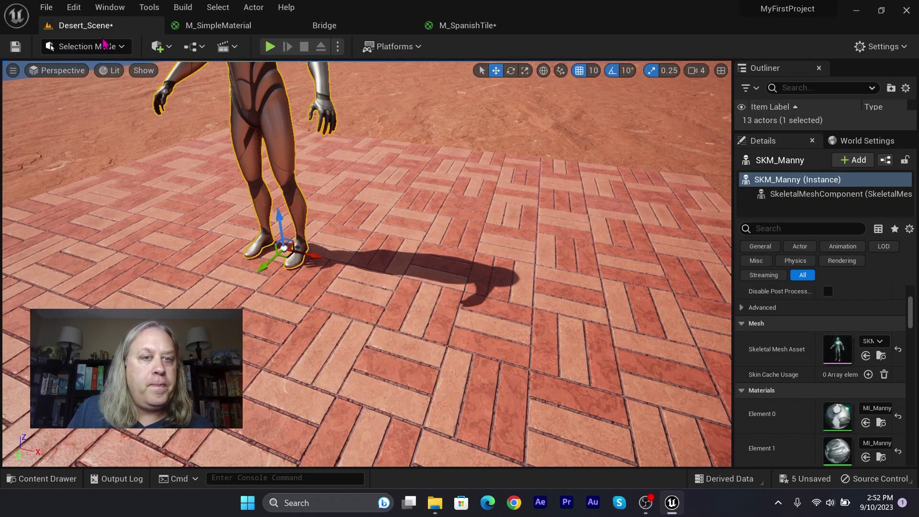
pyautogui.click(85, 25)
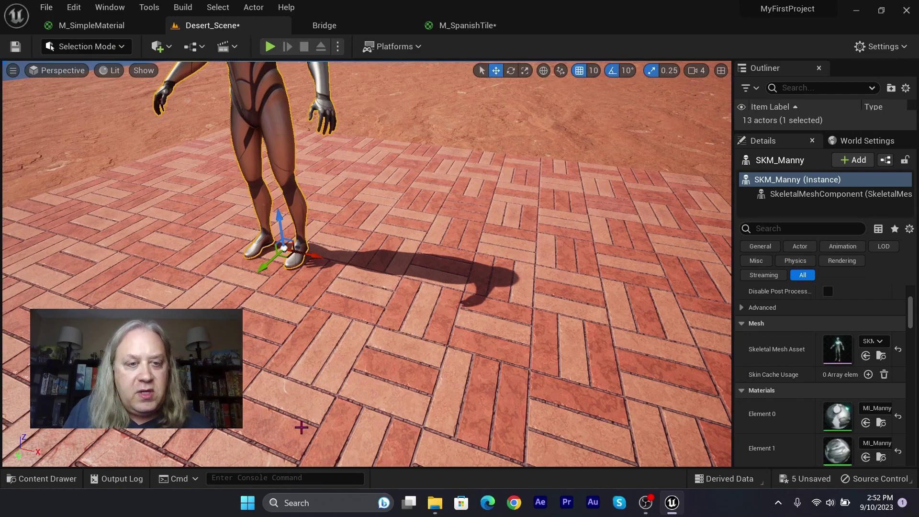
pyautogui.moveTo(316, 352); pyautogui.dragTo(302, 367, button='right')
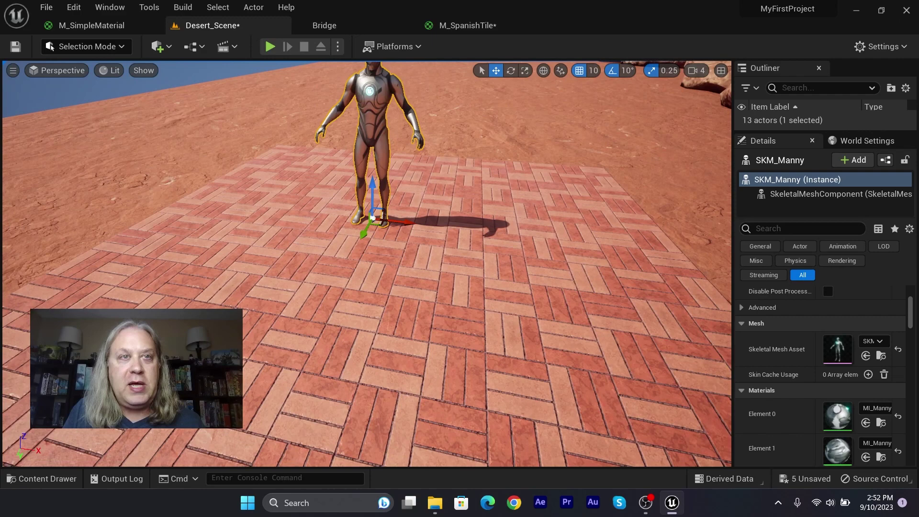
pyautogui.click(467, 25)
# - Set the constant feeding the Flatness input to -5
pyautogui.click(561, 337)
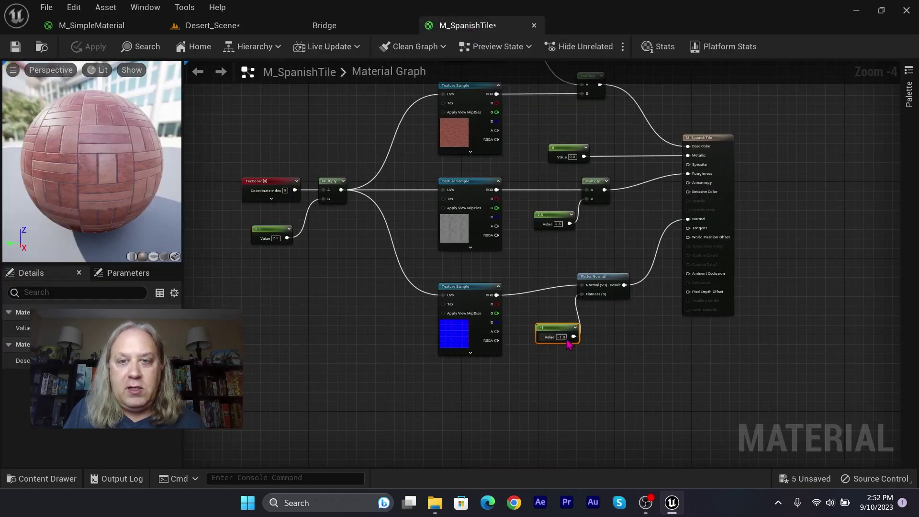
pyautogui.write('-5')
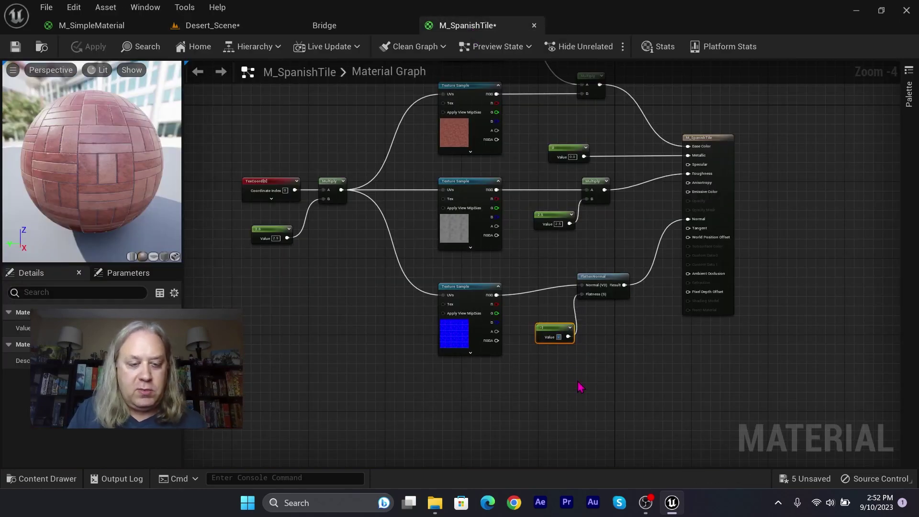
pyautogui.press('Return')
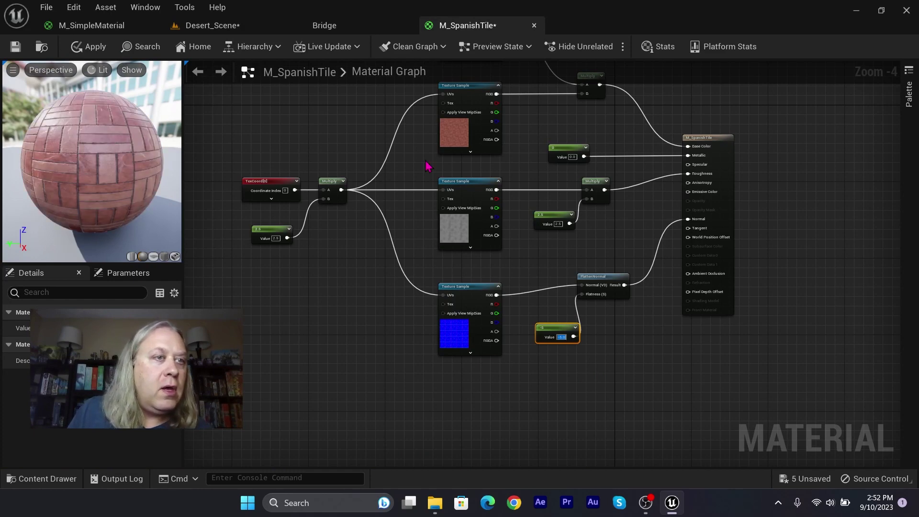
# - Apply the -5 flatness value and inspect the floor tiles' grooves in Desert_Scene up close and from farther away
pyautogui.click(86, 47)
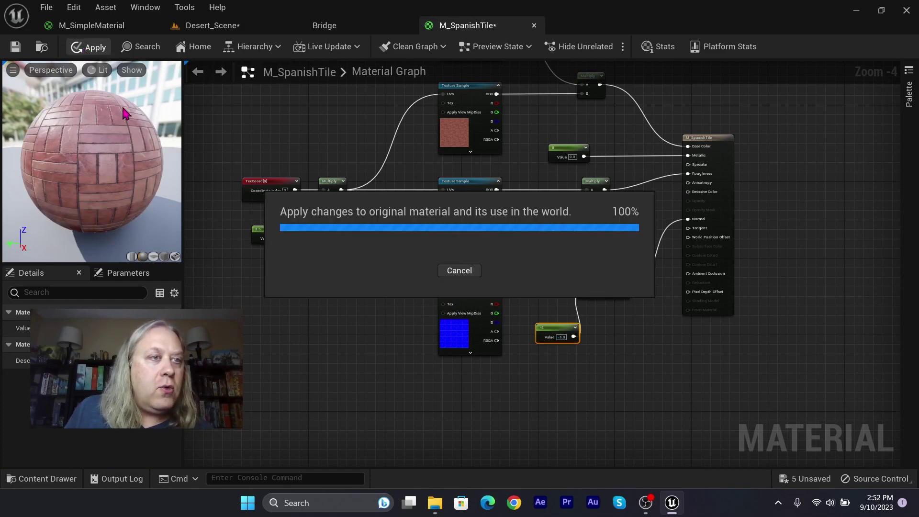
pyautogui.click(78, 26)
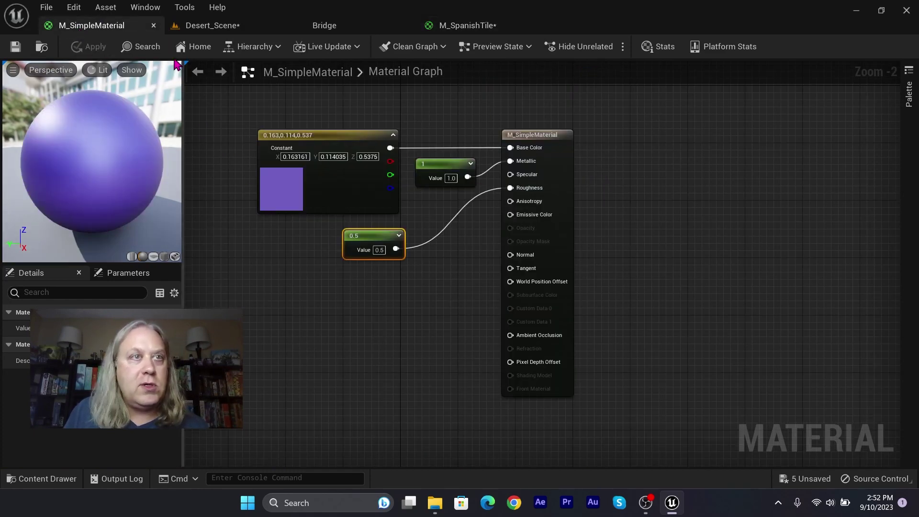
pyautogui.click(259, 26)
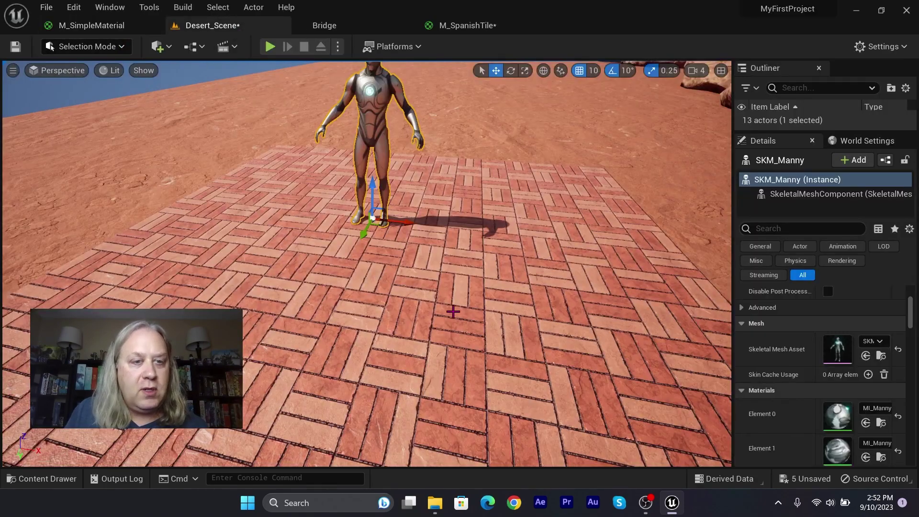
pyautogui.scroll(10, 367, 263)
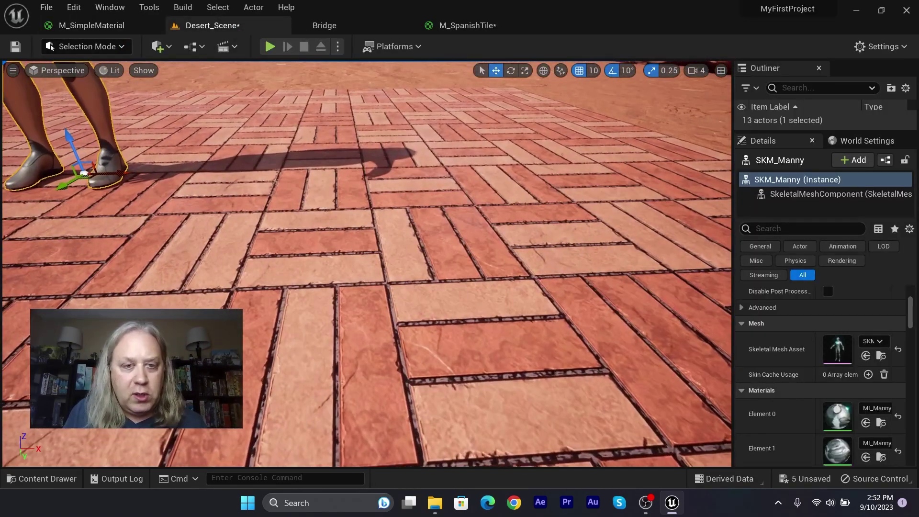
pyautogui.scroll(-10, 366, 263)
pyautogui.moveTo(366, 263); pyautogui.dragTo(337, 263, button='right')
pyautogui.scroll(-2, 367, 263)
pyautogui.scroll(4, 366, 264)
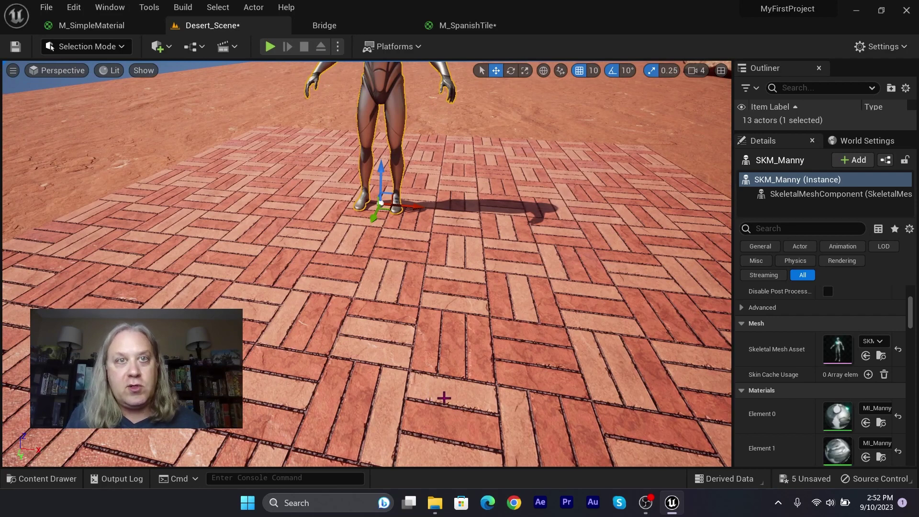
# - Return to the M_SpanishTile graph and change the constant feeding Flatness to a weaker negative value to soften the relief
pyautogui.click(479, 27)
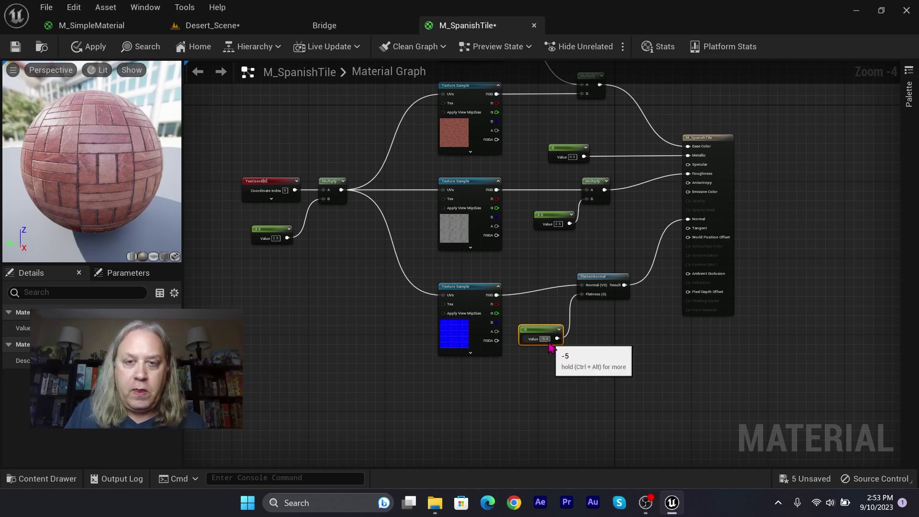
pyautogui.write('-')
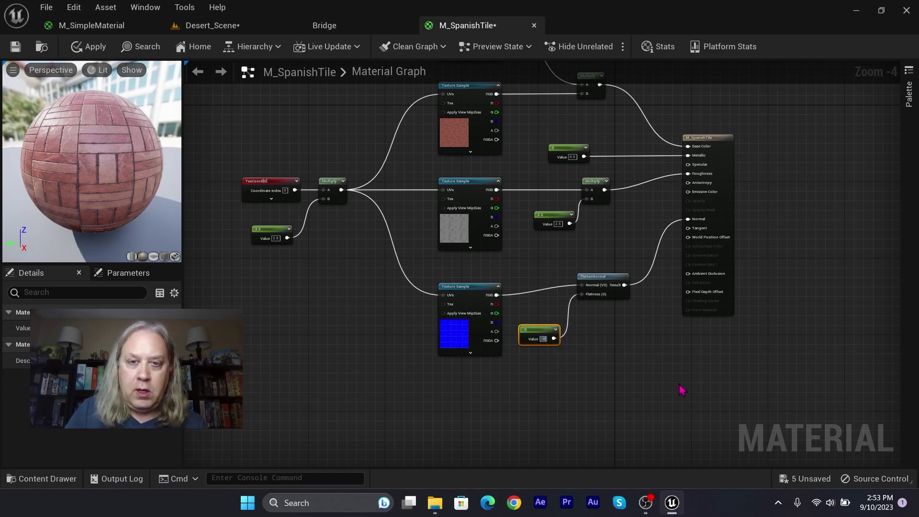
pyautogui.press('Return')
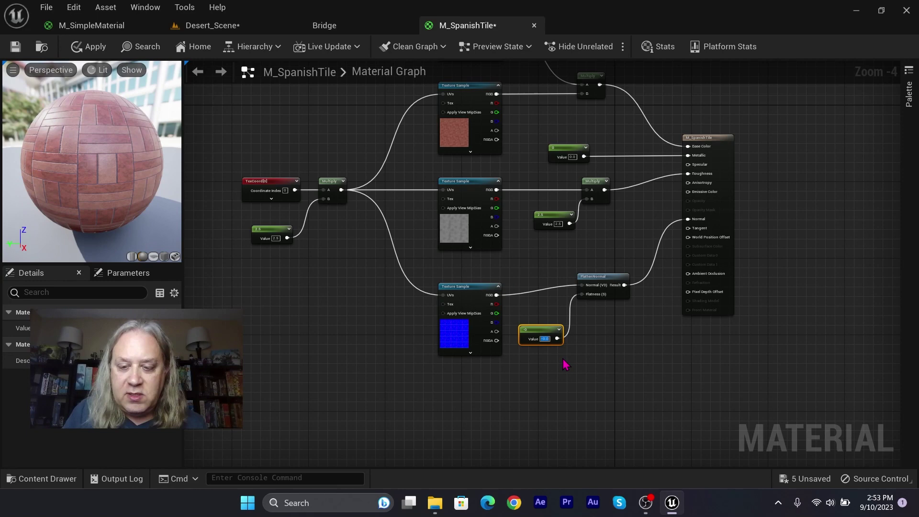
pyautogui.click(588, 359)
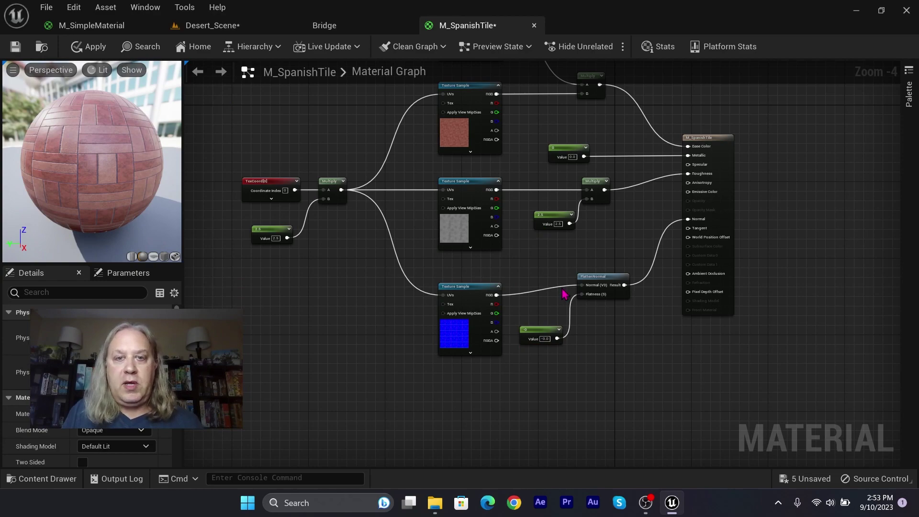
pyautogui.moveTo(645, 372); pyautogui.dragTo(663, 469, button='right')
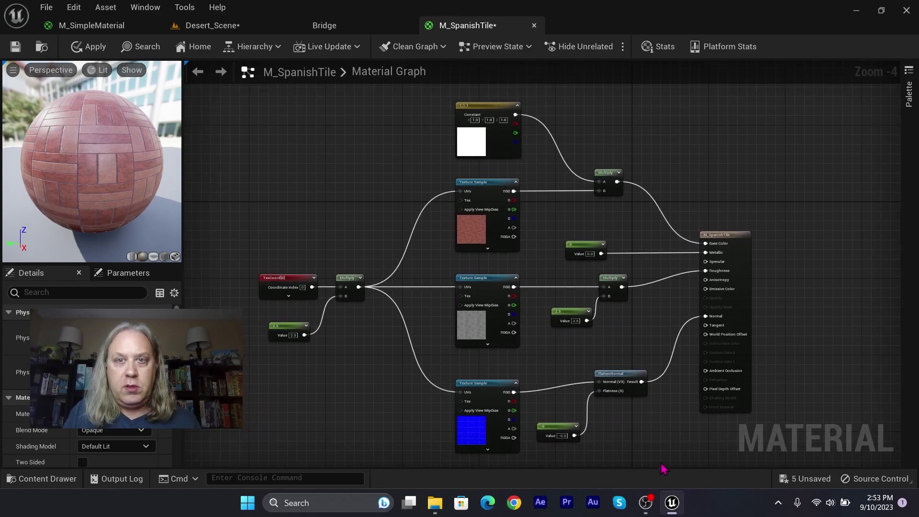